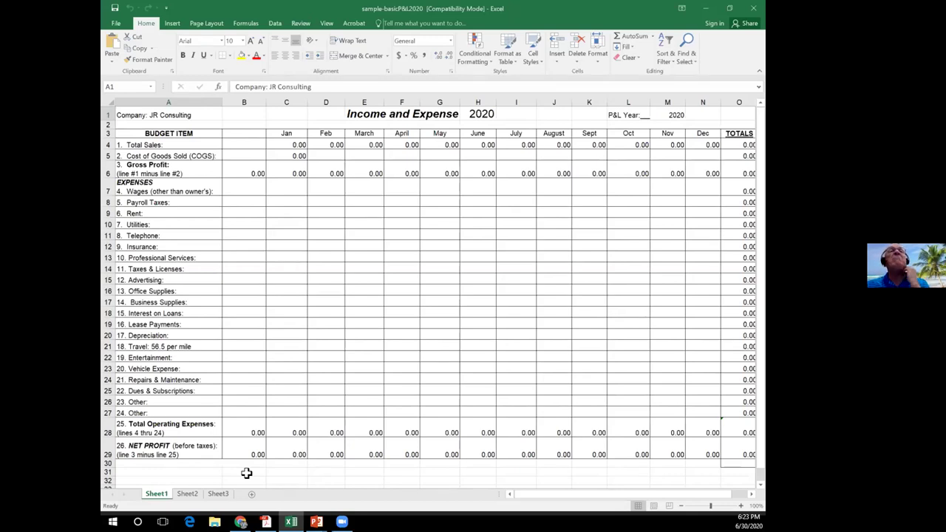
Step: Enter January total sales of 2000 and cost of goods sold of 500
left_click(280, 143)
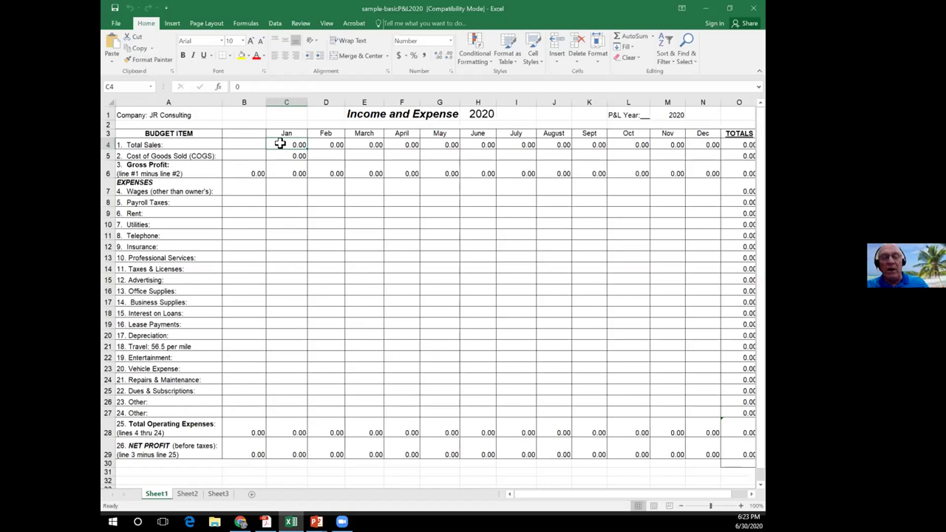
type("2000")
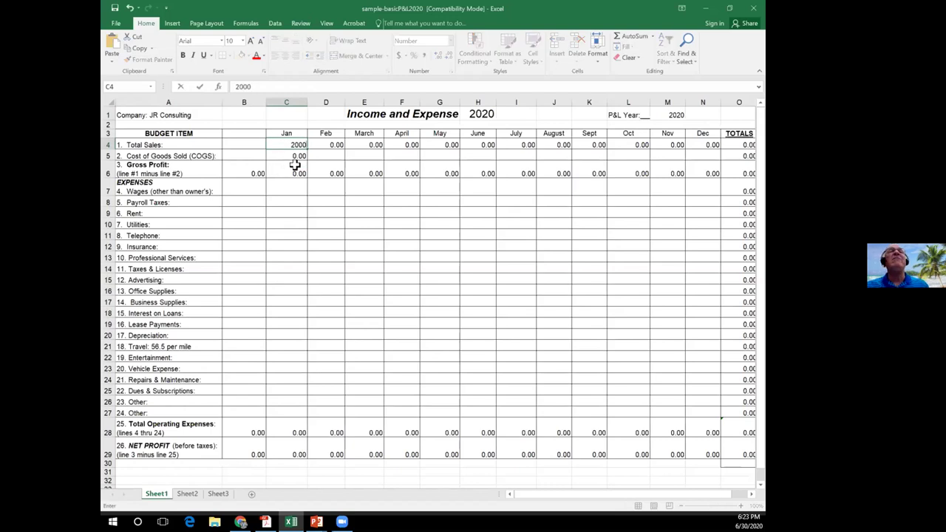
left_click(278, 154)
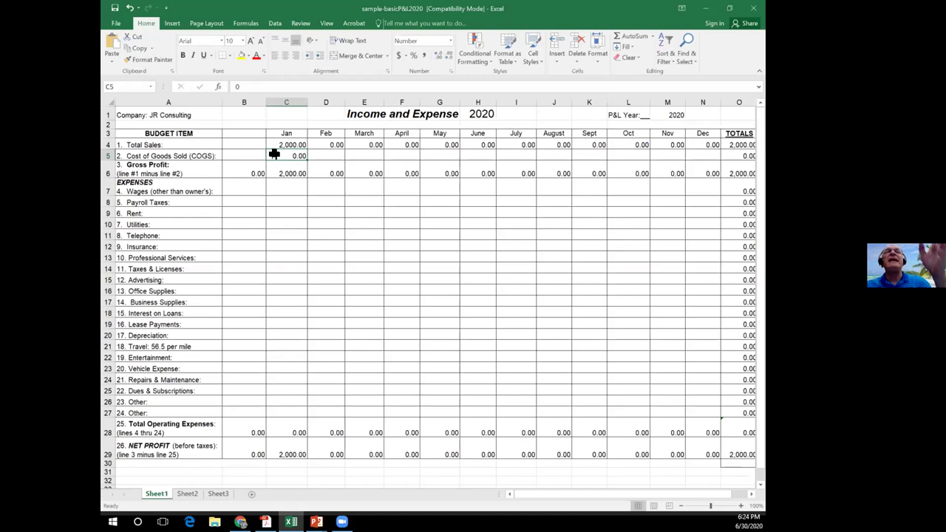
type("500")
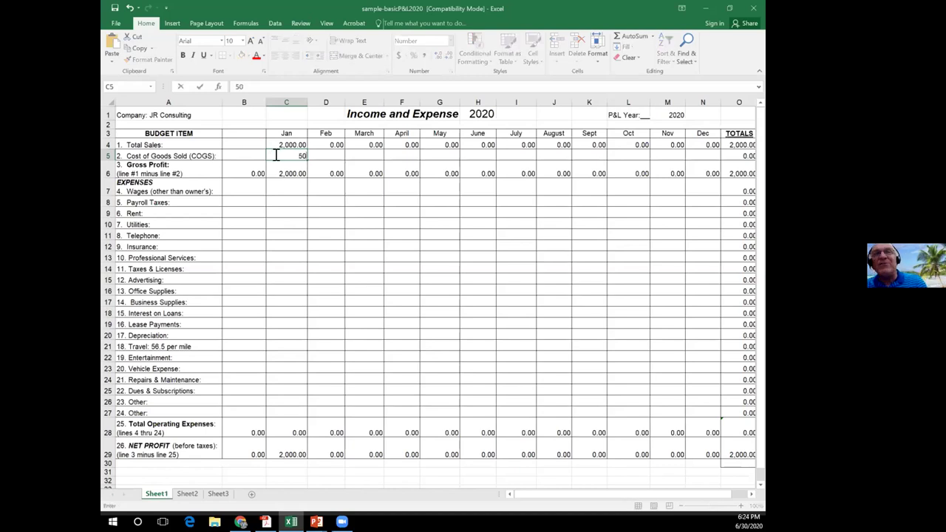
left_click(275, 190)
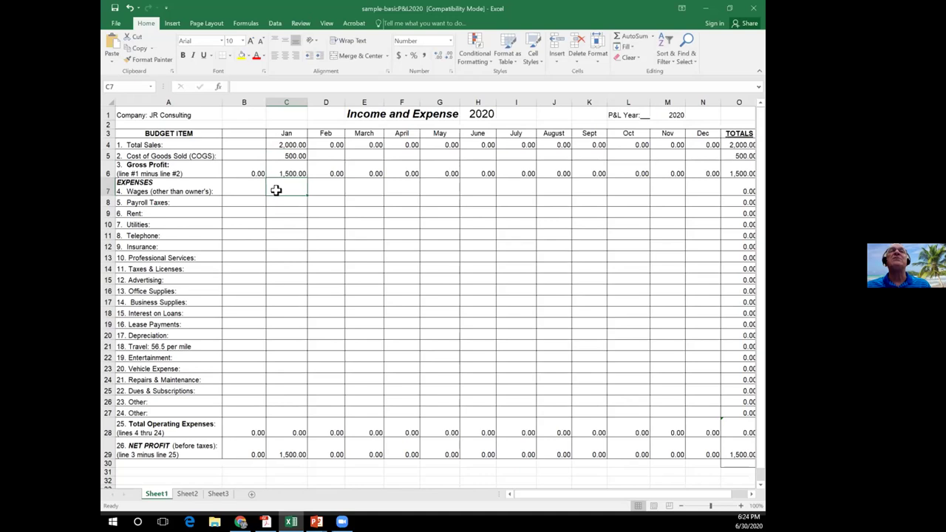
Step: Enter January expenses of 100 for Rent and 100 for Utilities
left_click(276, 212)
type("100")
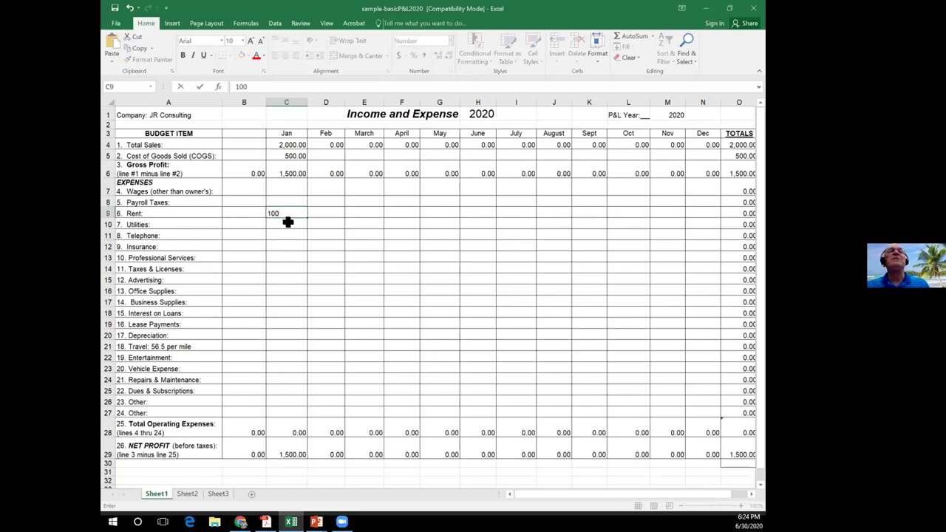
key("Return")
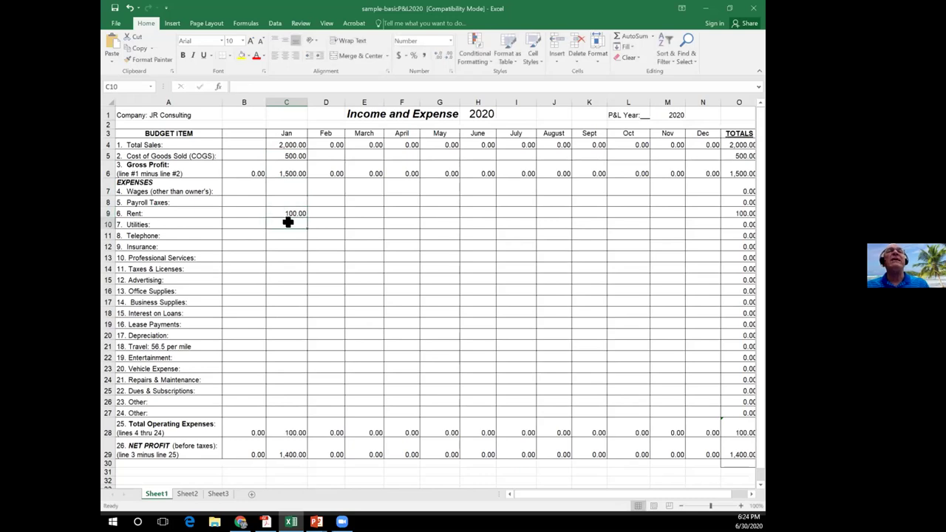
type("1000")
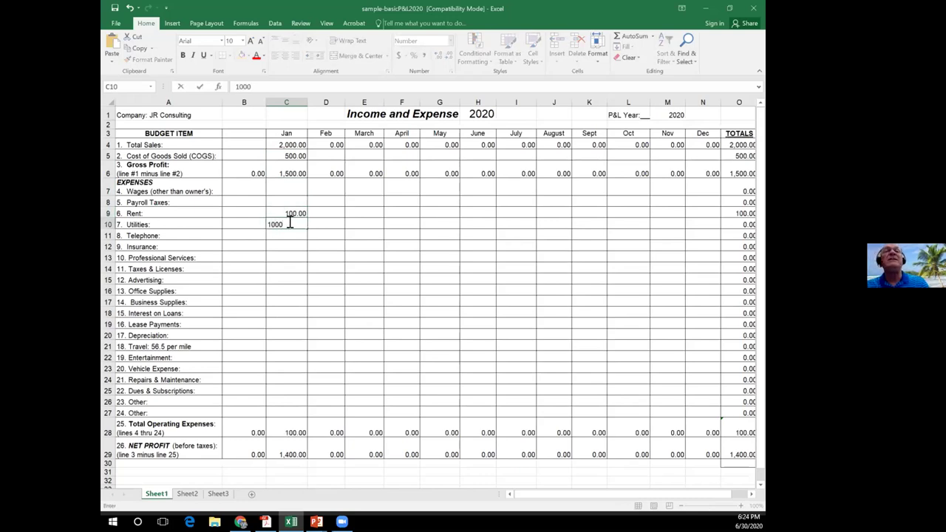
key("BackSpace")
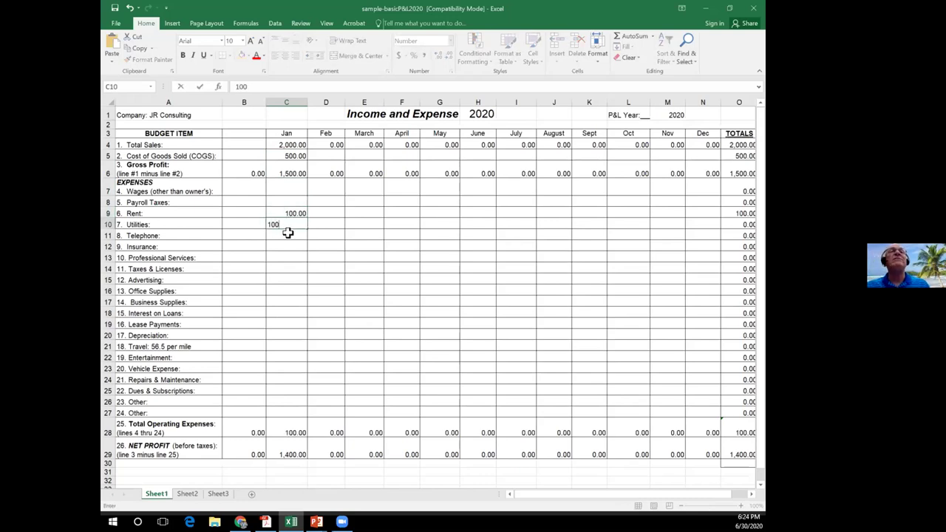
key("Return")
Step: Enter January expenses of 50 for Telephone and 50 for Insurance
type("50")
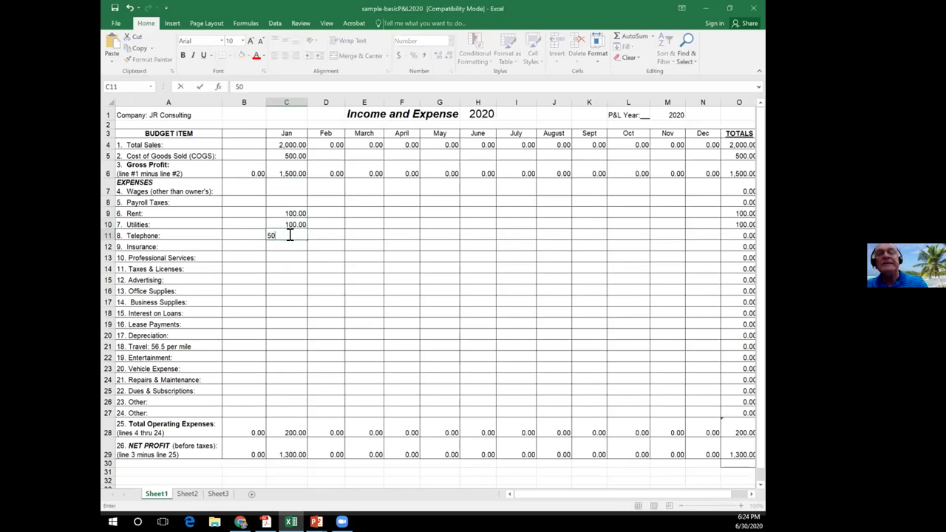
key("Return")
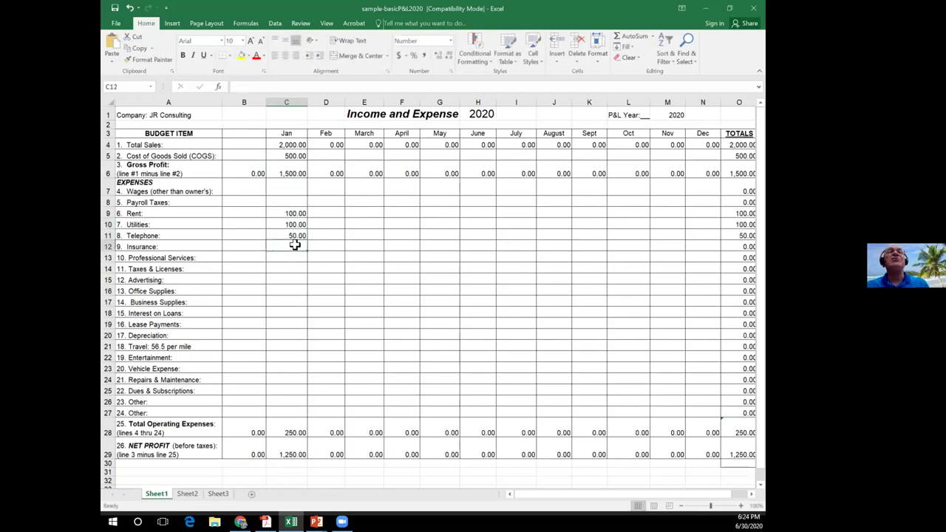
type("50")
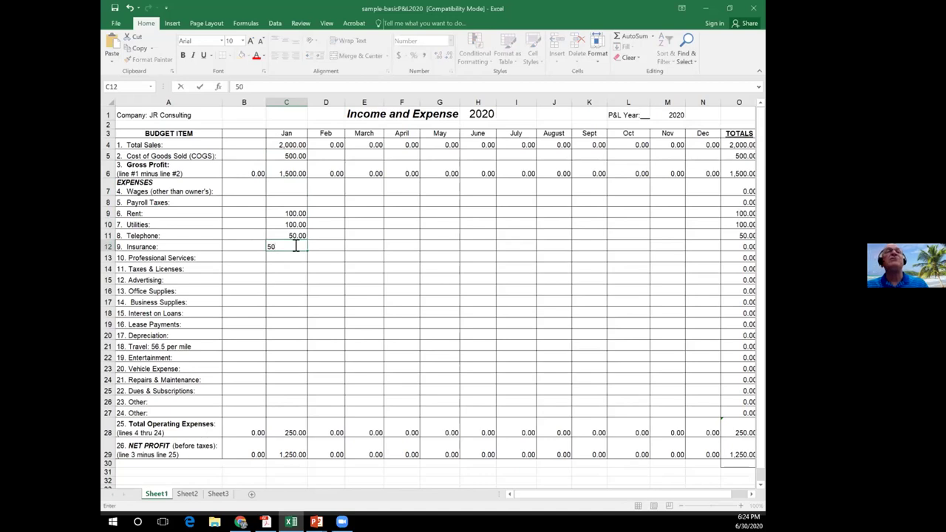
Step: Enter January expenses of 50 for Advertising and 25 for Office Supplies
left_click(291, 277)
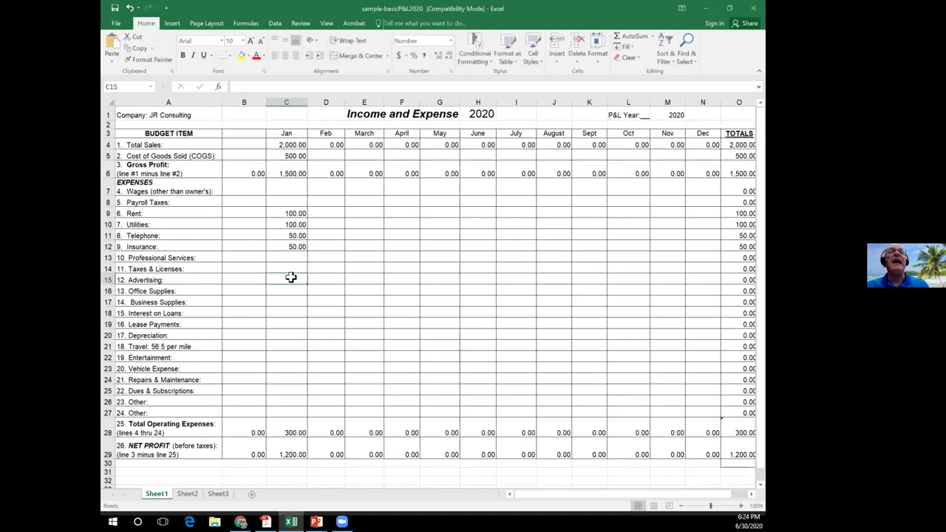
type("50")
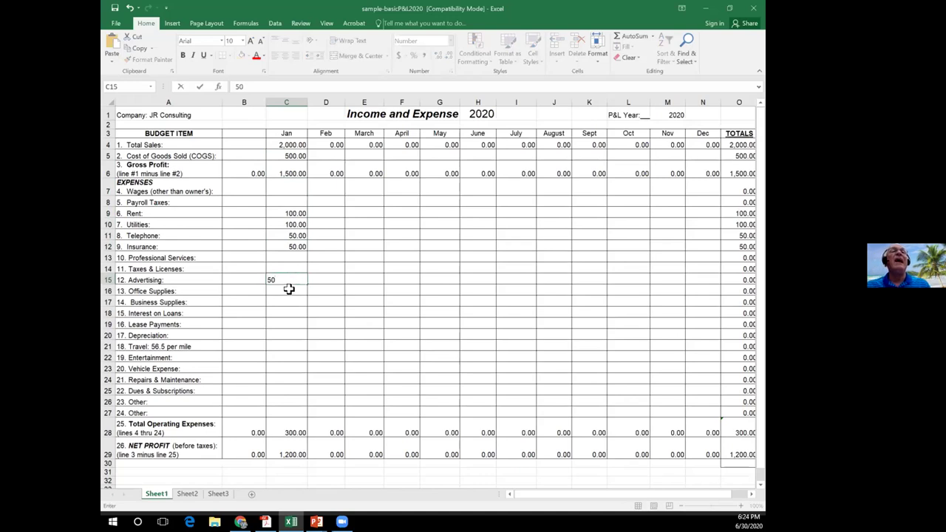
left_click(288, 290)
type("25")
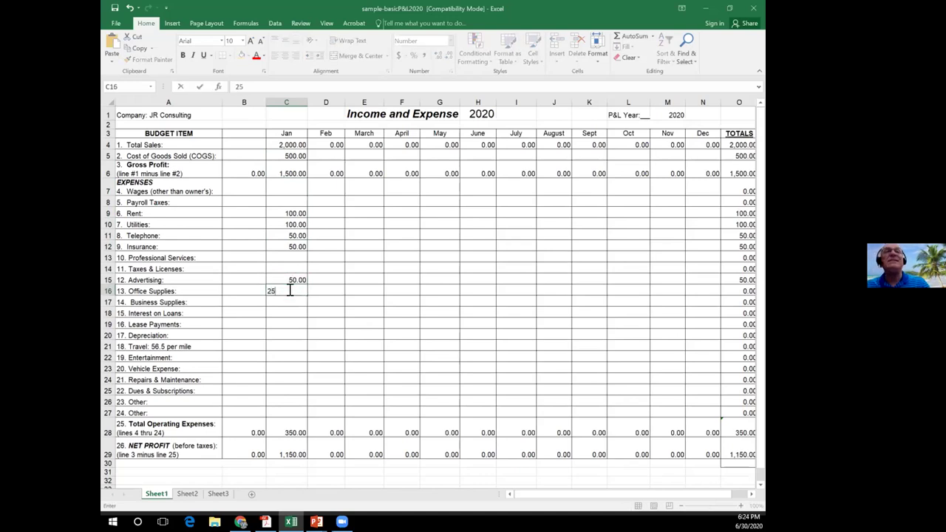
left_click(288, 320)
Step: Enter a January Travel expense of 50
left_click(291, 342)
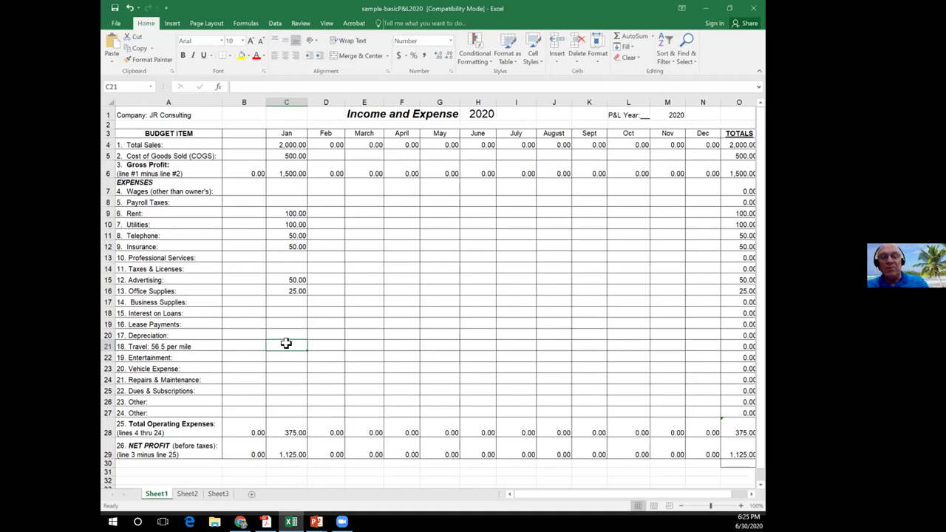
type("50")
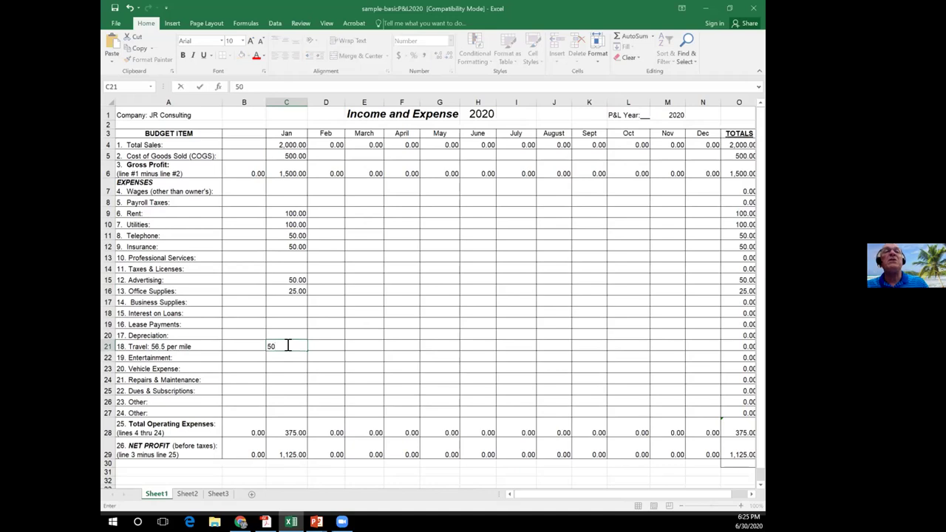
left_click(293, 370)
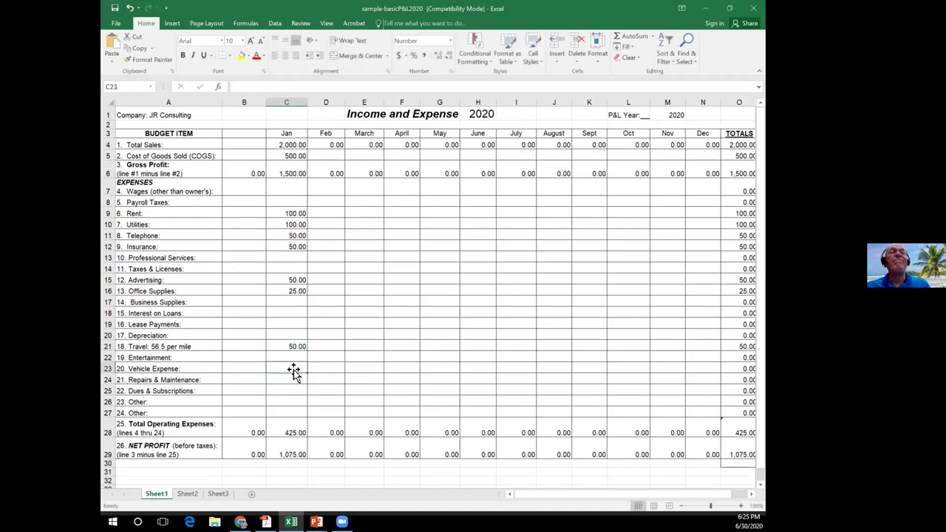
left_click(290, 389)
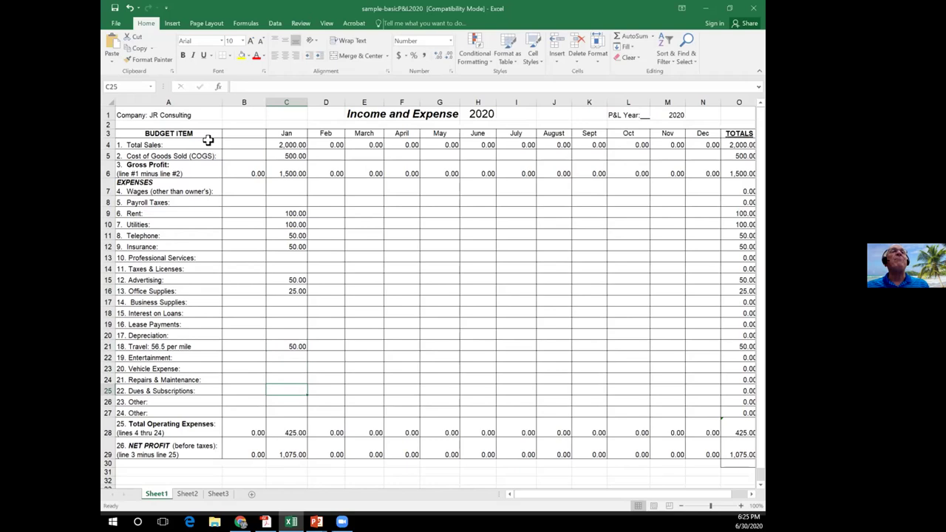
left_click(143, 279)
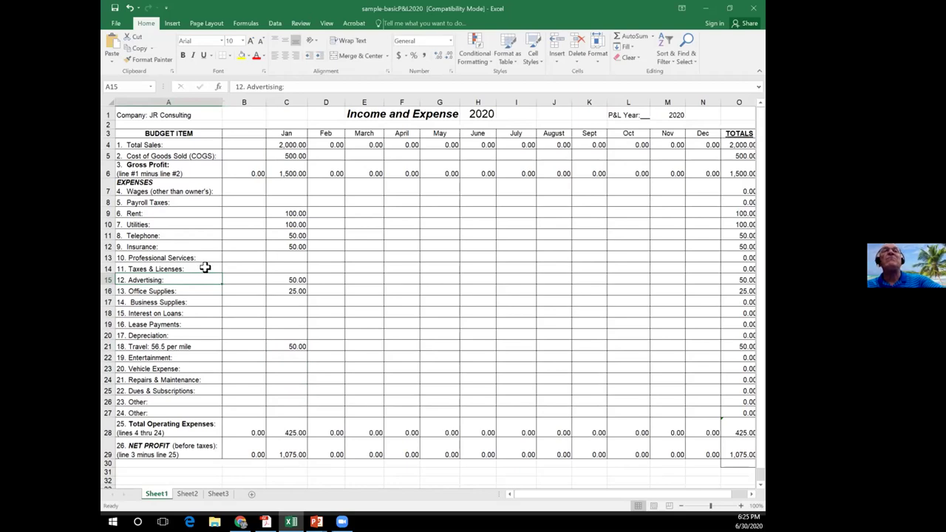
left_click(272, 223)
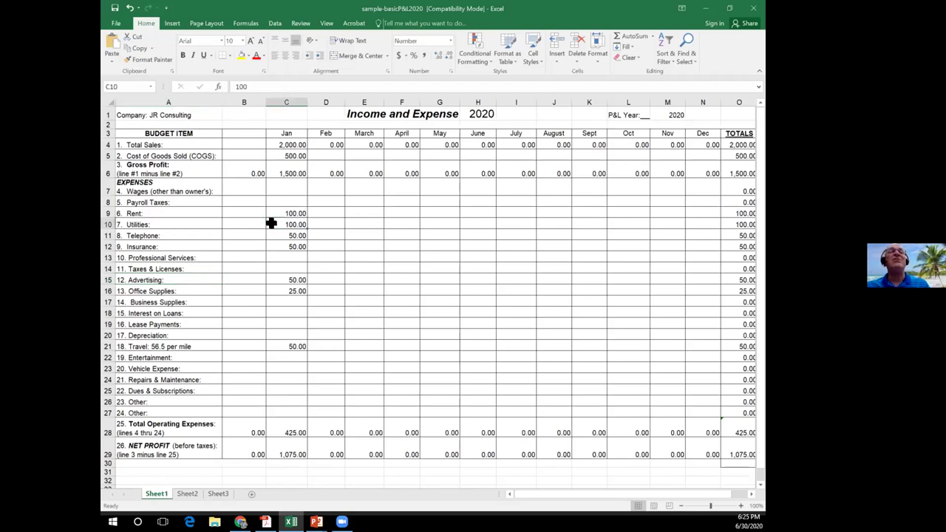
Step: Enter a January Taxes & Licenses expense of 54
left_click(285, 267)
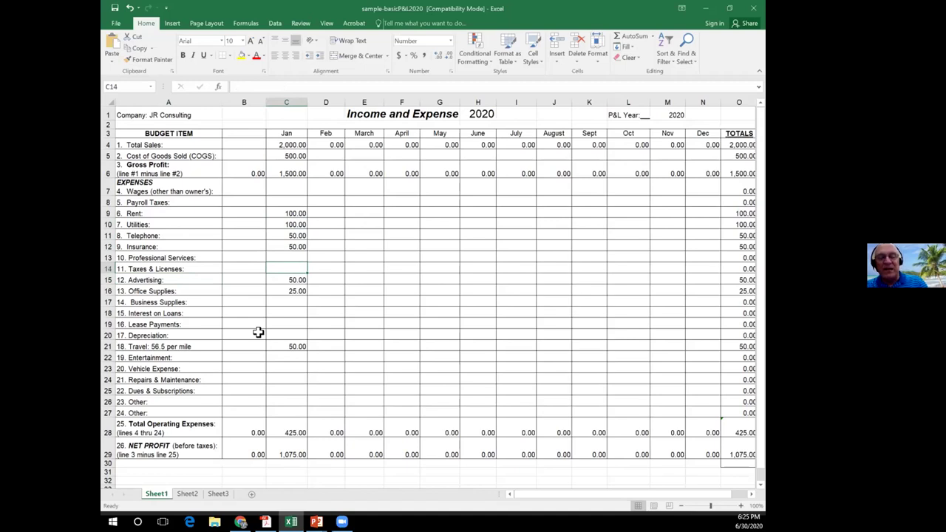
type("54")
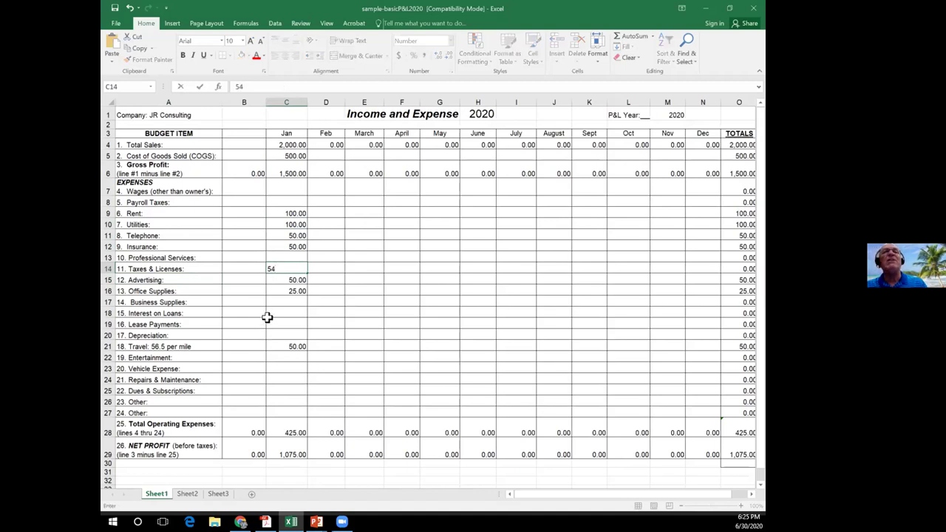
left_click(274, 317)
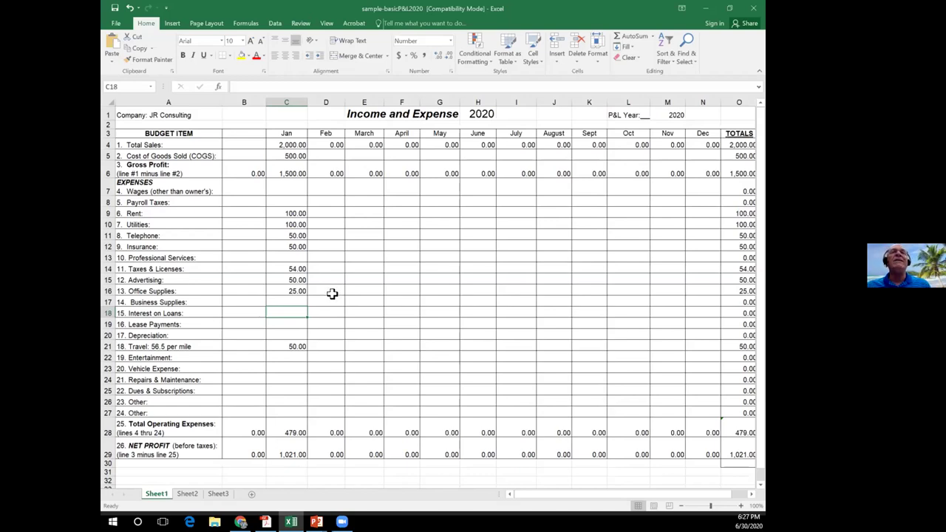
Step: Enter February total sales of 3000 and cost of goods sold of 750
left_click(330, 144)
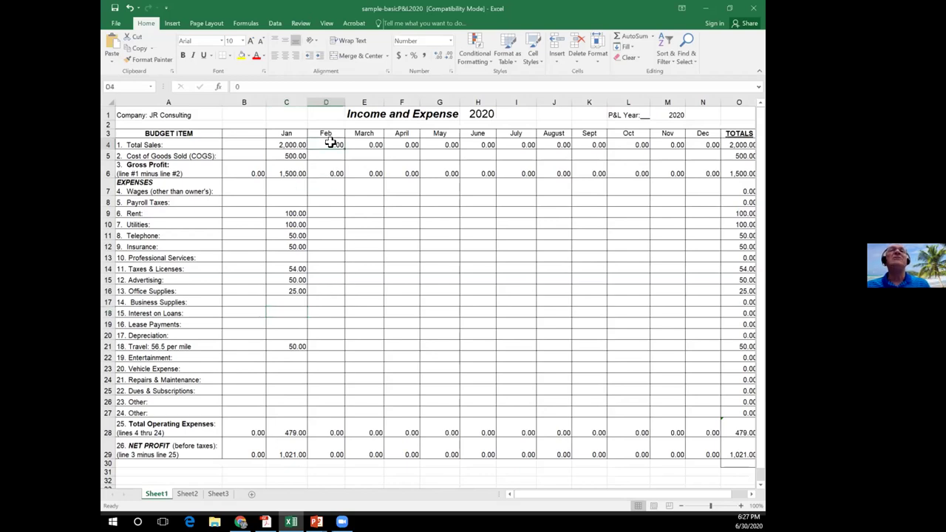
type("3000")
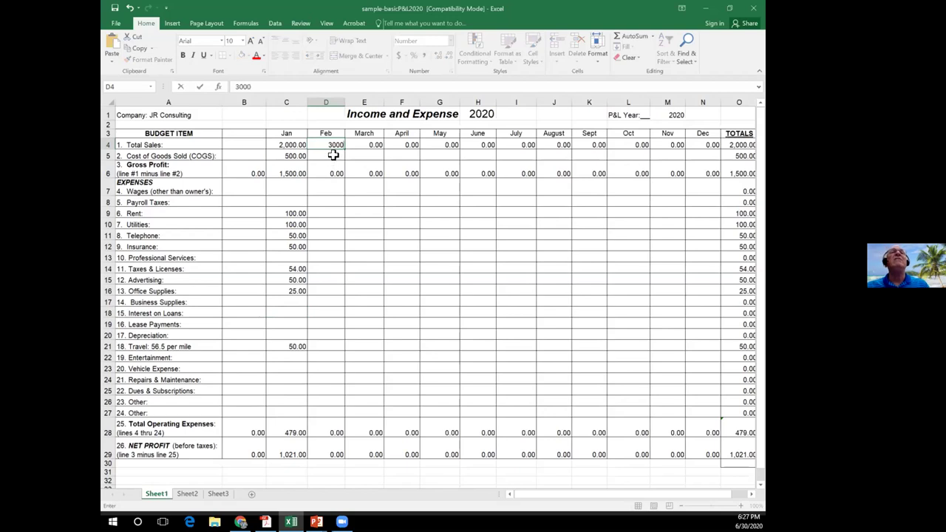
key("Return")
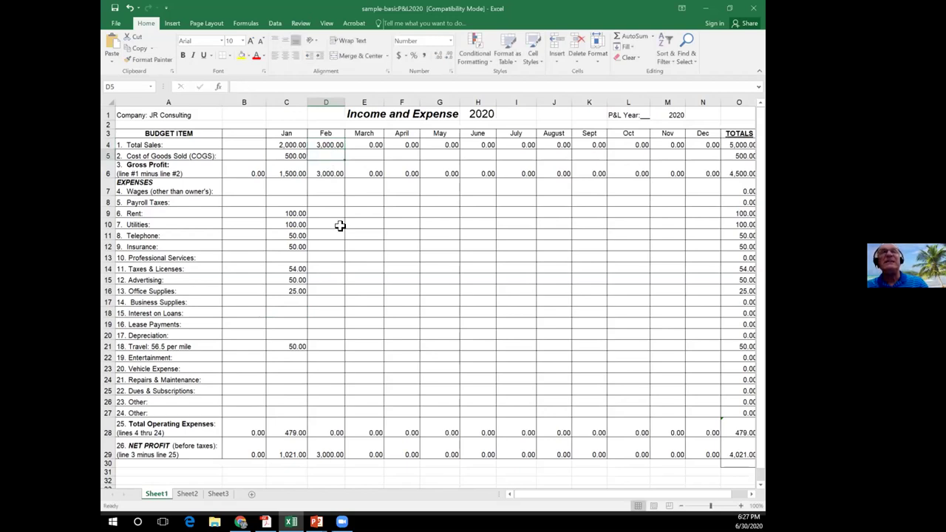
type("750")
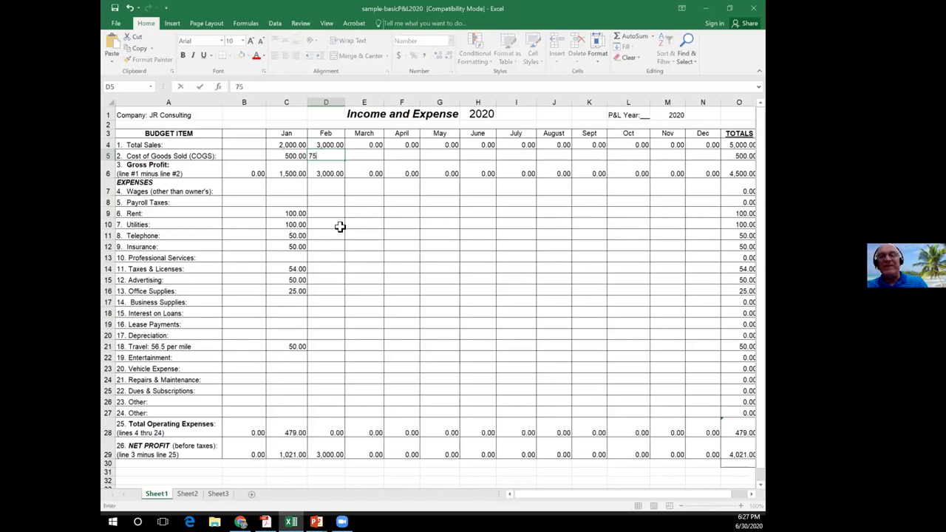
left_click(333, 197)
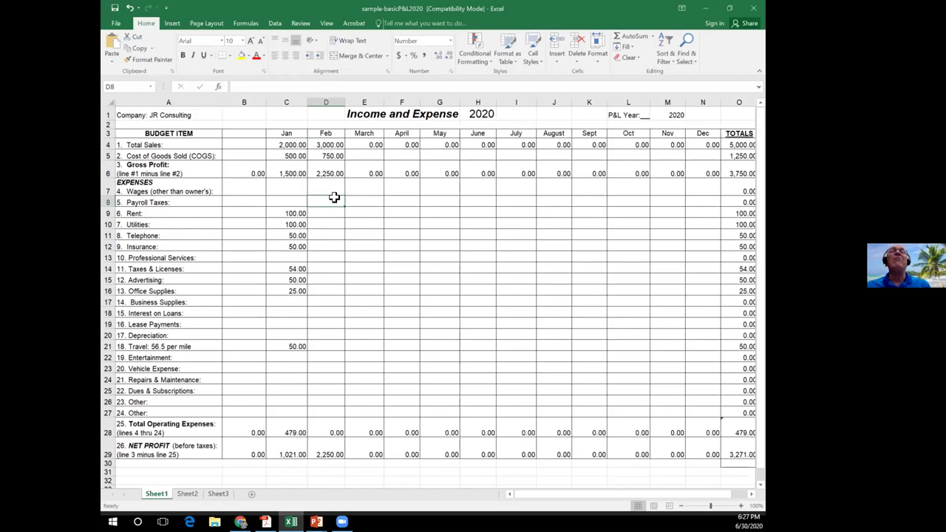
Step: Enter February expenses of 100 for Rent and 96 for Utilities
left_click(328, 212)
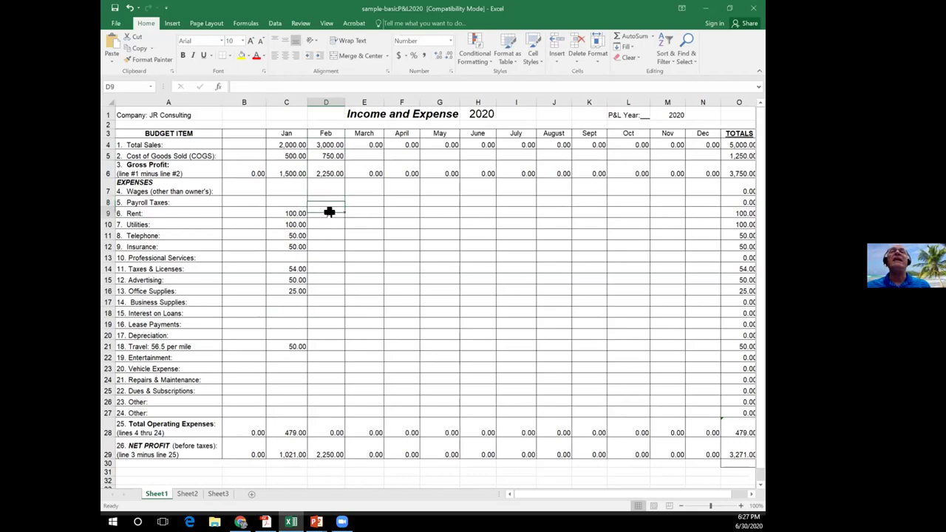
type("100")
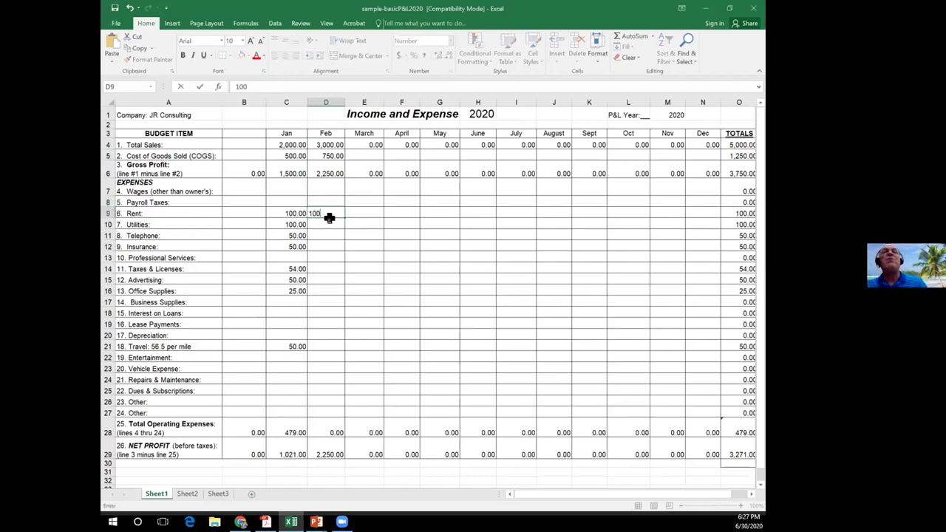
left_click(328, 224)
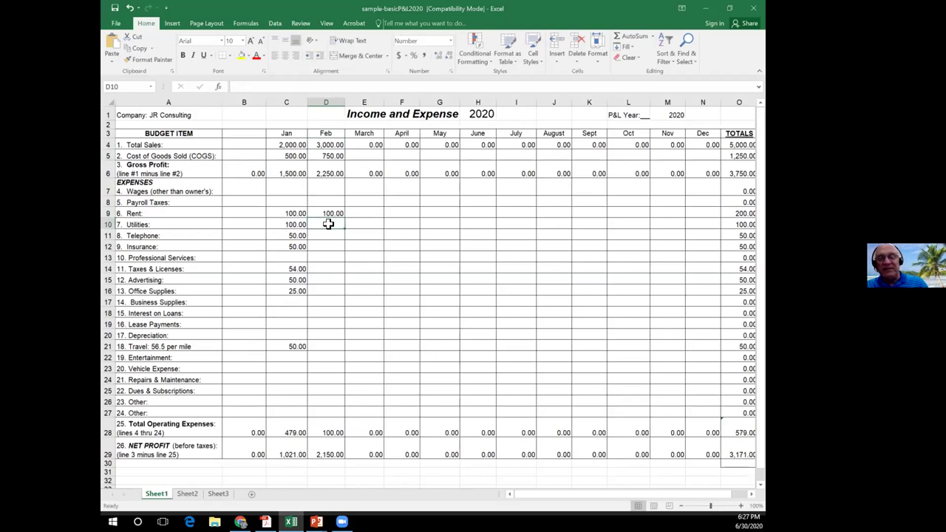
type("96")
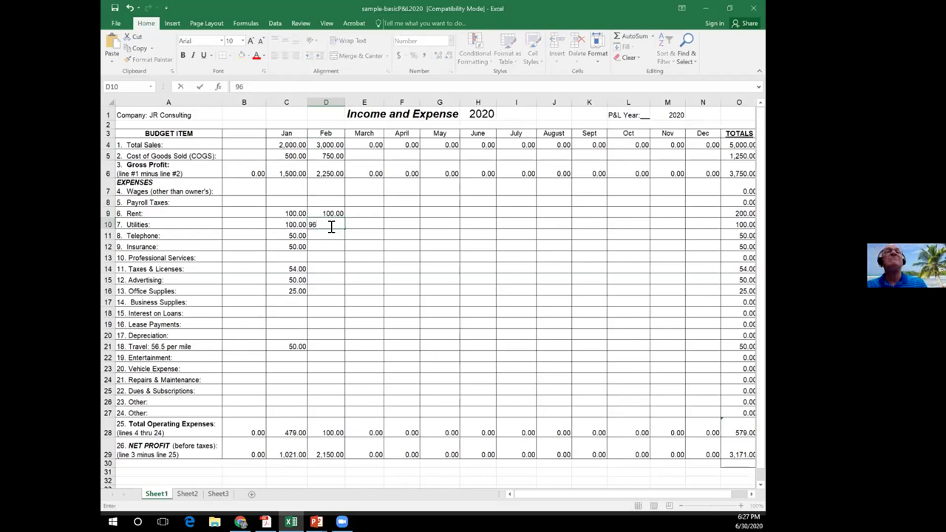
Step: Enter February expenses of 51 for Telephone and 50 for Insurance
left_click(330, 231)
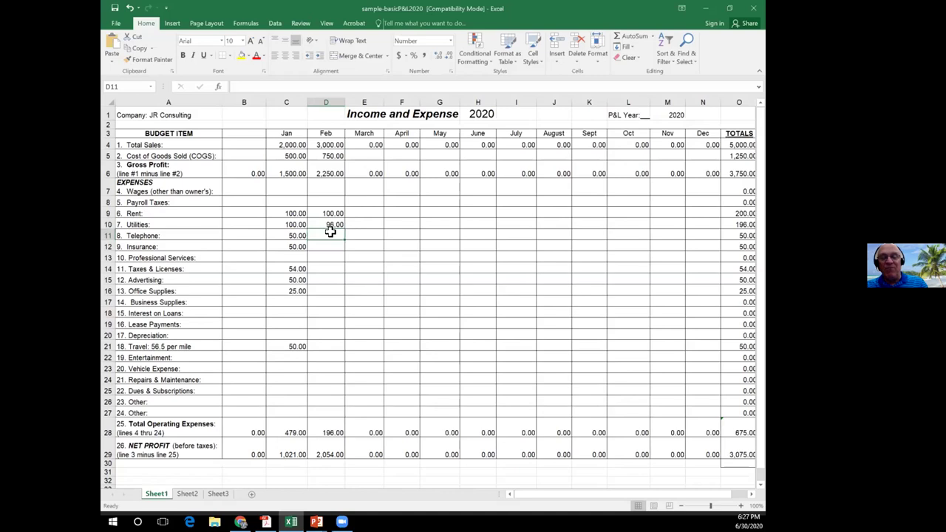
type("51")
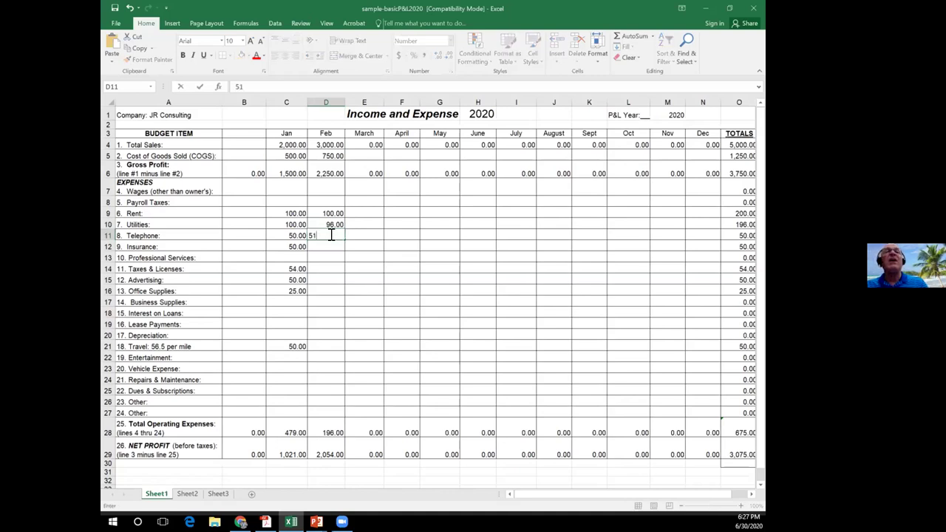
left_click(332, 244)
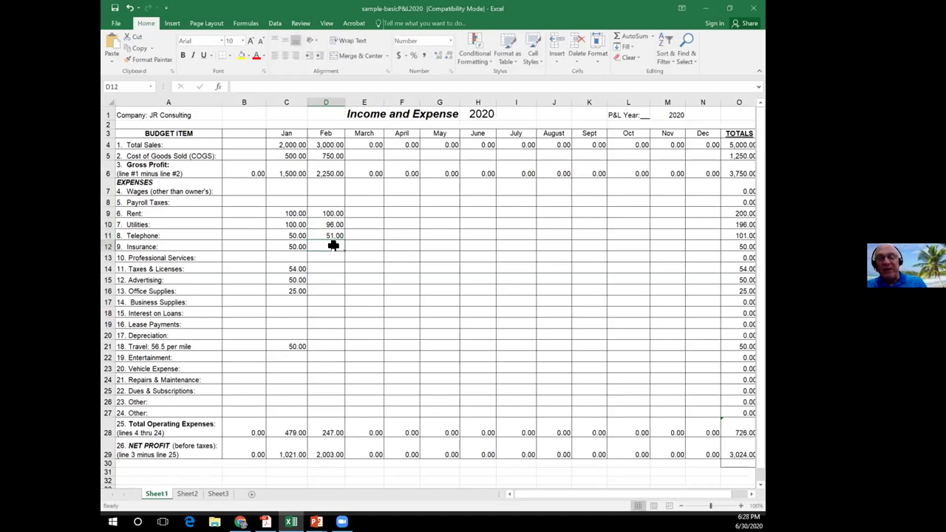
type("50")
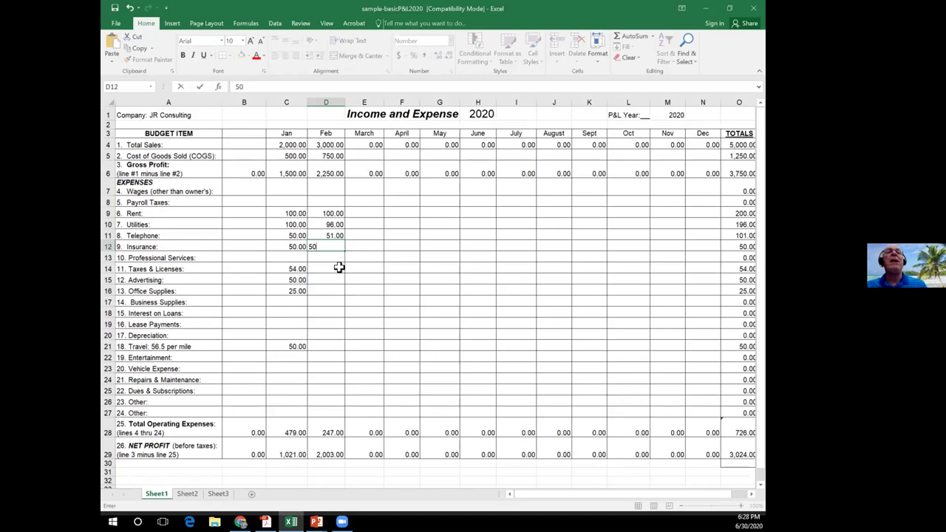
Step: Enter February expenses of 50 for Advertising and 75 for Travel
left_click(338, 268)
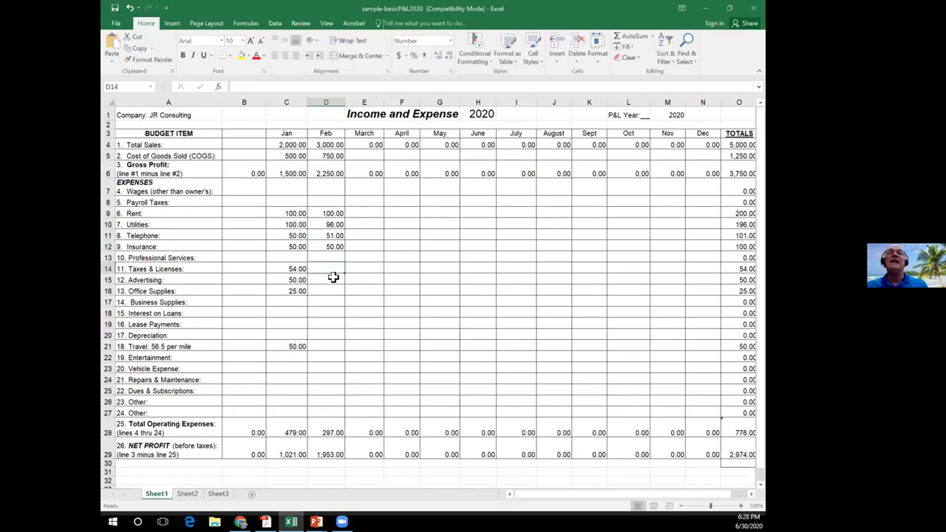
left_click(334, 278)
type("50")
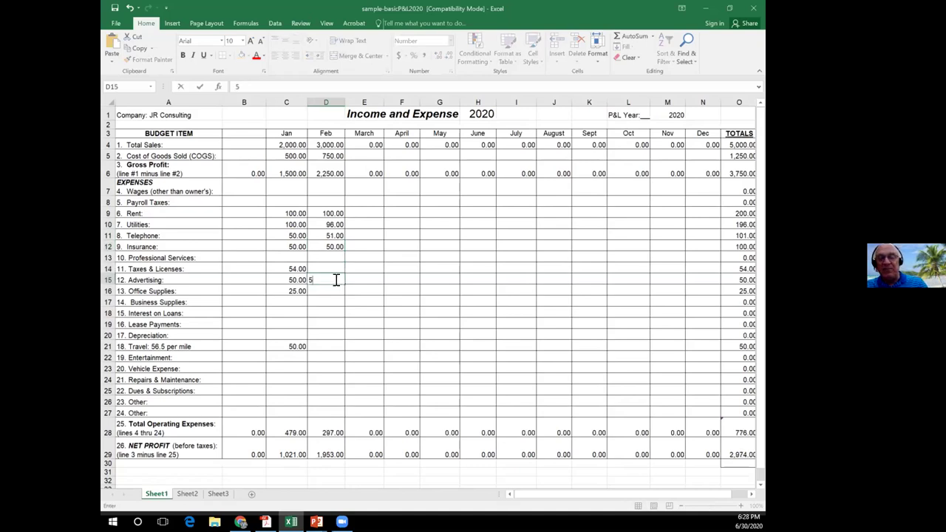
left_click(333, 289)
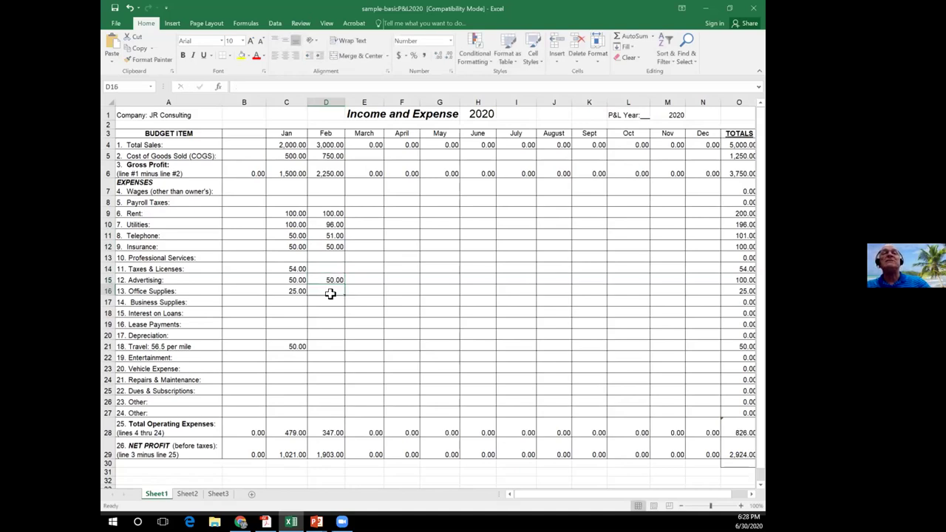
left_click(328, 344)
type("75")
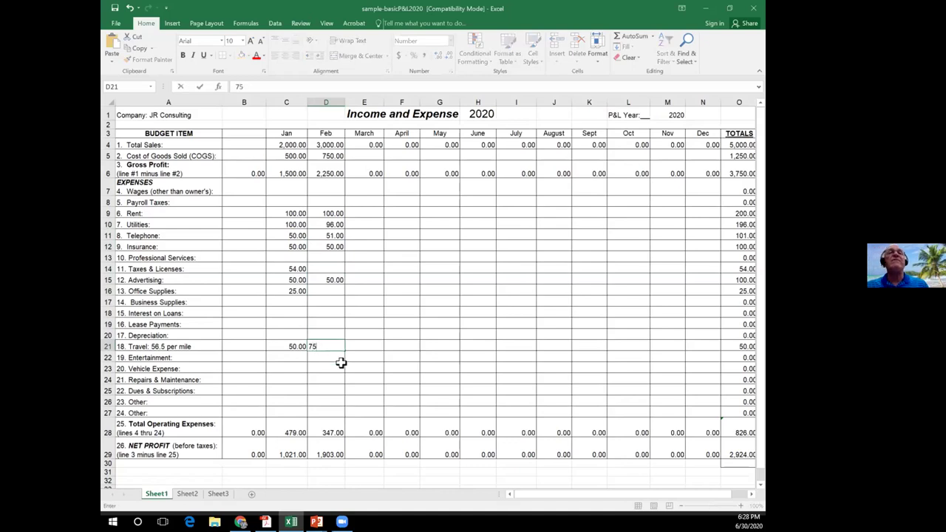
left_click(341, 364)
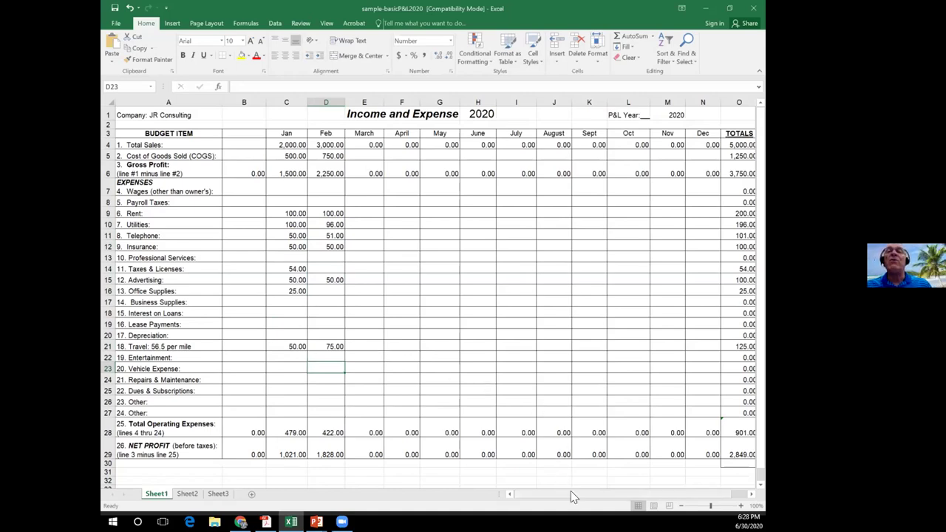
Step: Examine the TOTALS column and the total for the NET PROFIT row
scroll(578, 498, "right", 2)
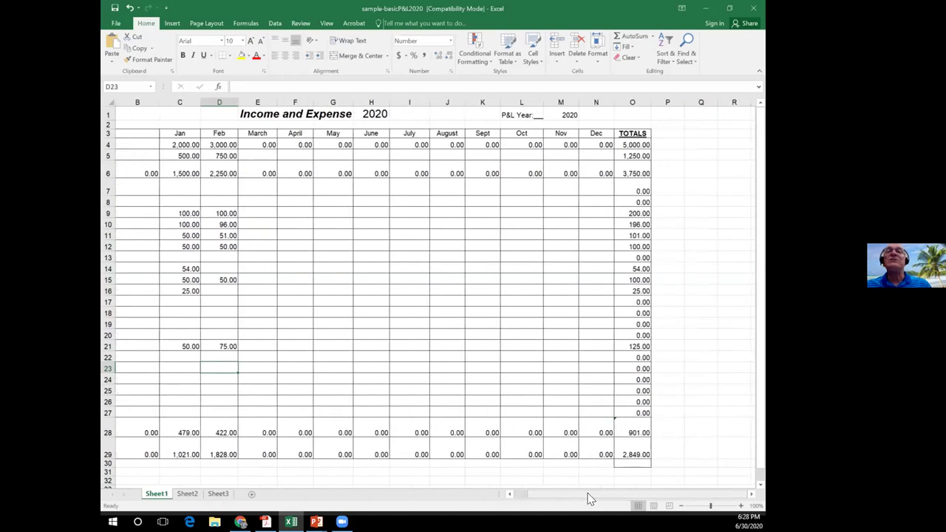
scroll(577, 498, "left", 2)
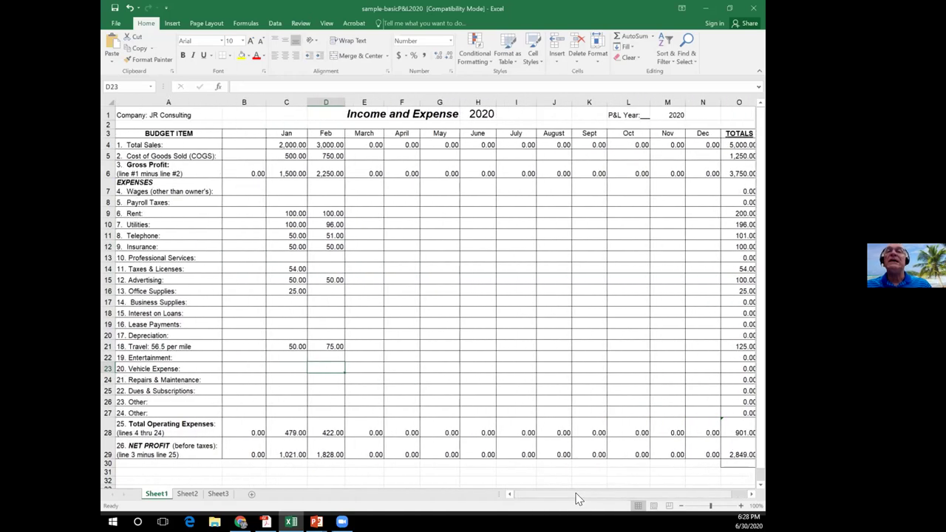
left_click(730, 453)
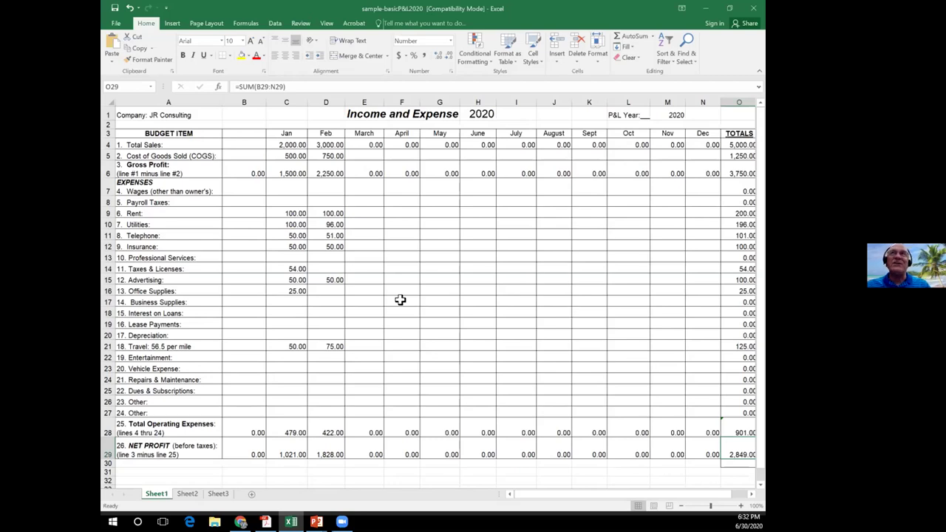
Step: Minimize the workbook to return to the PowerPoint slide show and advance it to the "Any Questions?" slide
left_click(704, 9)
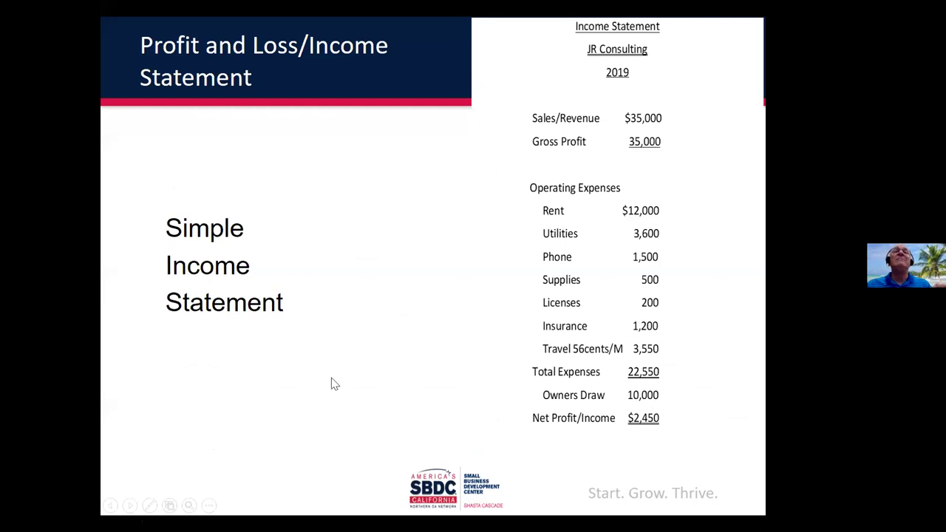
left_click(129, 505)
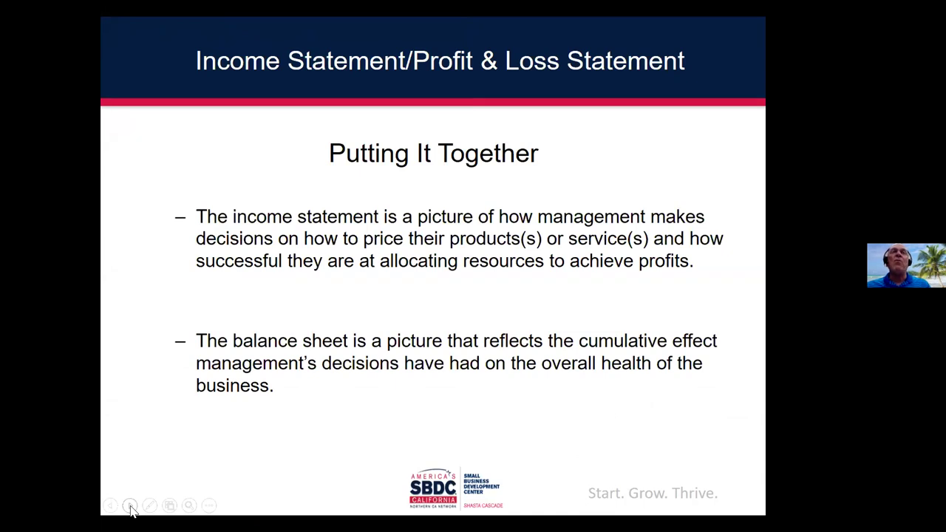
left_click(129, 506)
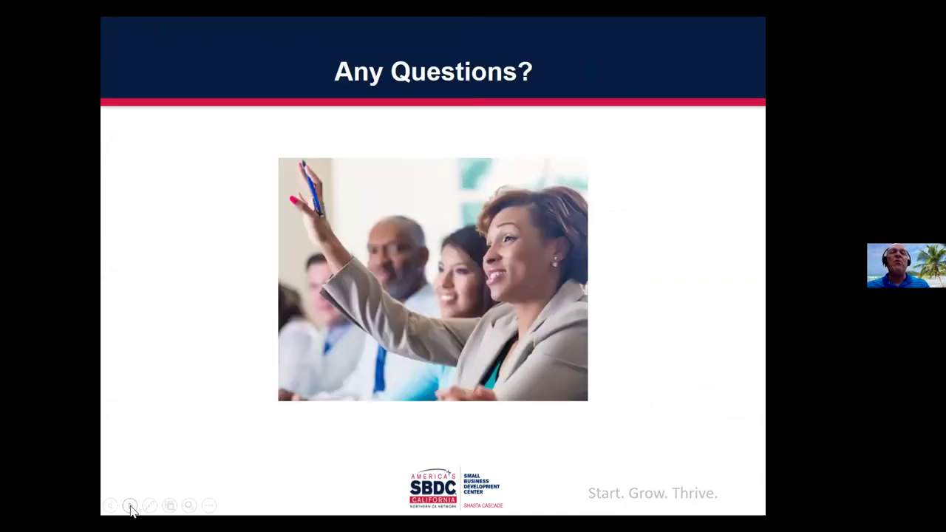